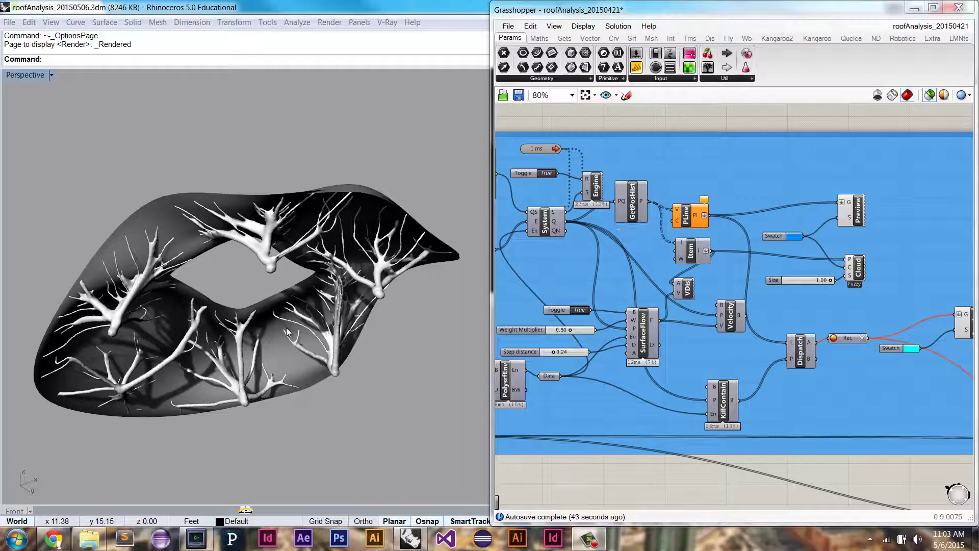
Step: Switch the Perspective viewport to the Grasshopper Geo Only display mode and turn off the selected-objects-only preview
{"action": "right_click_drag", "start_coordinate": [269, 299], "coordinate": [265, 348]}
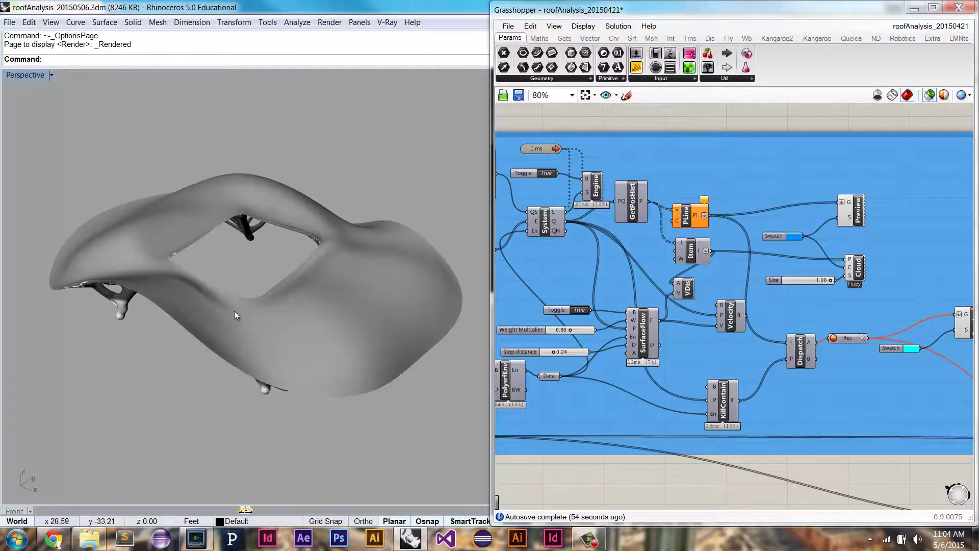
{"action": "right_click_drag", "start_coordinate": [234, 312], "coordinate": [151, 332]}
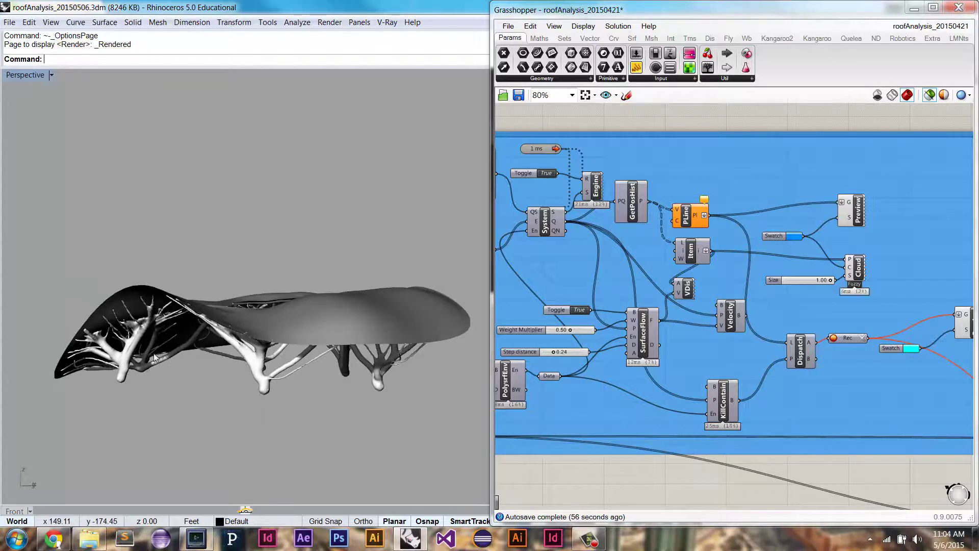
{"action": "right_click_drag", "start_coordinate": [305, 315], "coordinate": [442, 284]}
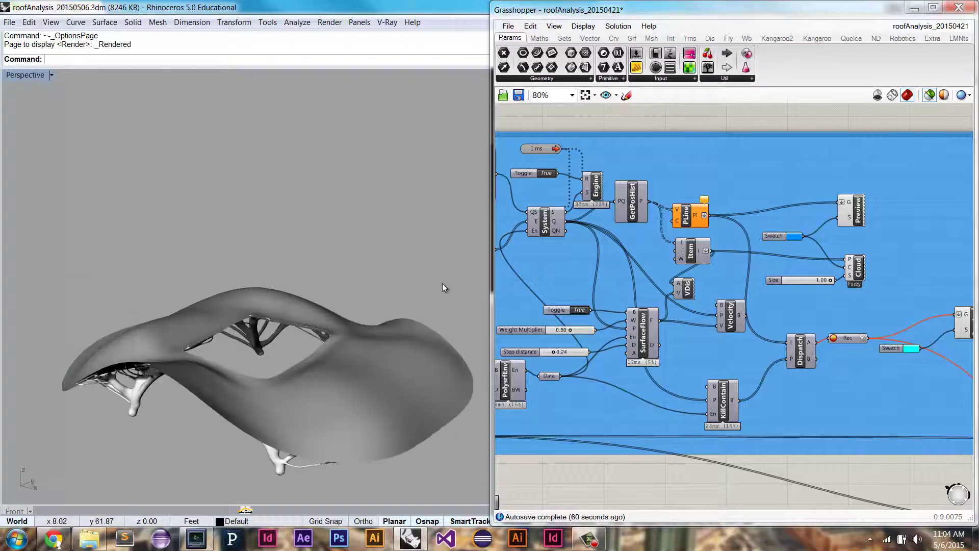
{"action": "right_click_drag", "start_coordinate": [315, 298], "coordinate": [232, 234]}
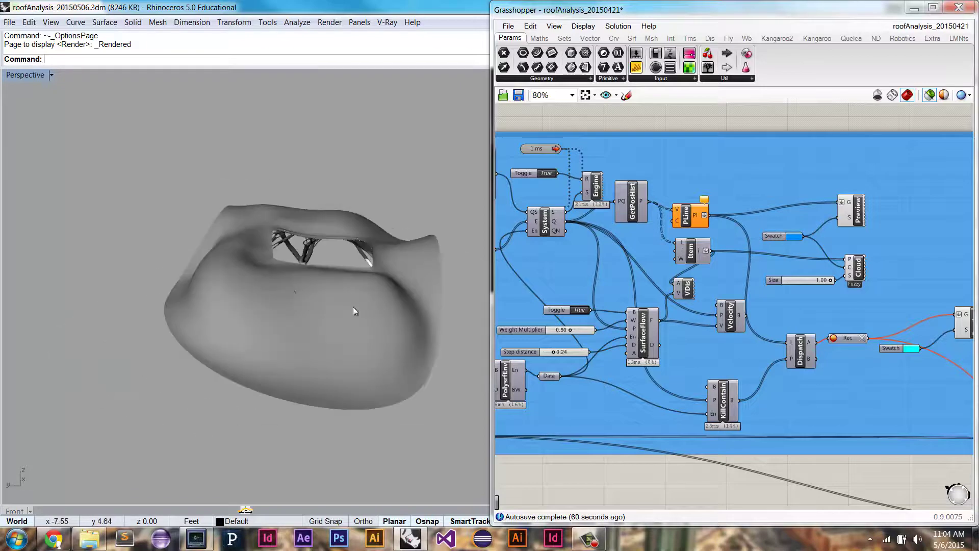
{"action": "right_click_drag", "start_coordinate": [353, 307], "coordinate": [370, 325]}
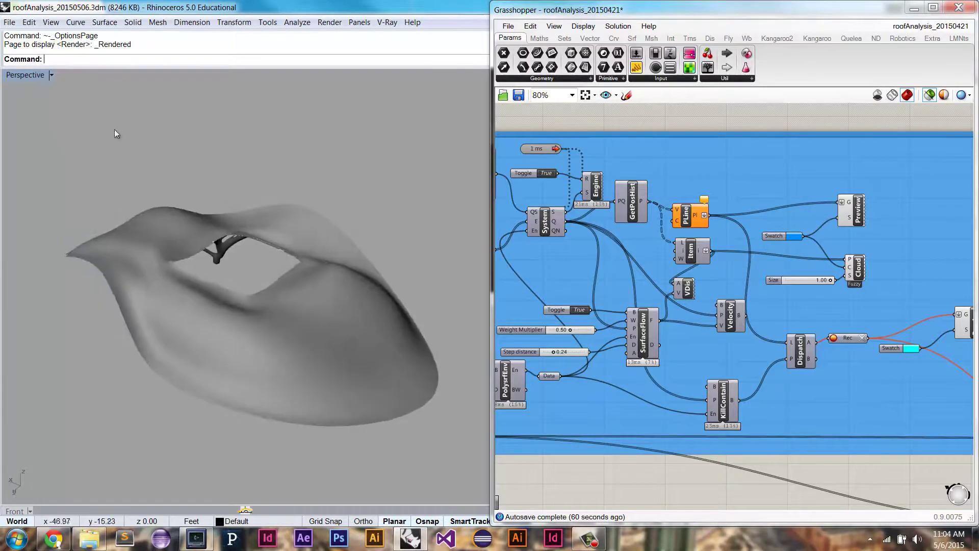
{"action": "left_click", "coordinate": [29, 75]}
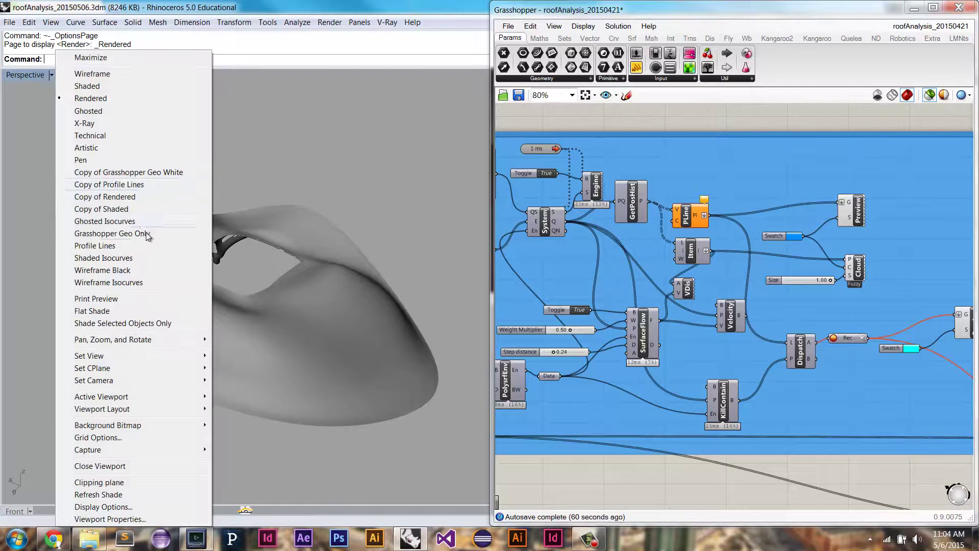
{"action": "left_click", "coordinate": [142, 233]}
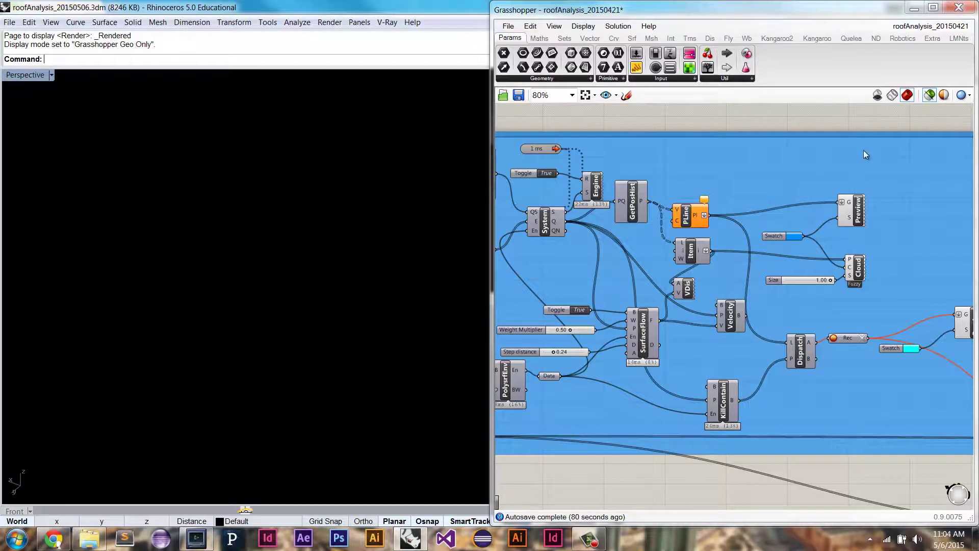
{"action": "left_click", "coordinate": [929, 94]}
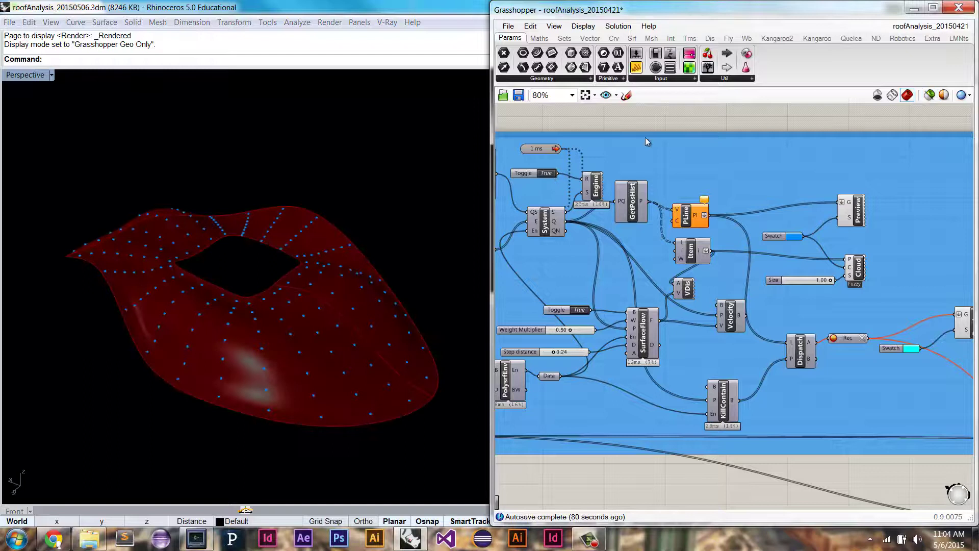
Step: Run the surface-flow simulation by setting the Engine toggle to False, and return it to True once the flow curves are drawn
{"action": "left_click", "coordinate": [546, 173]}
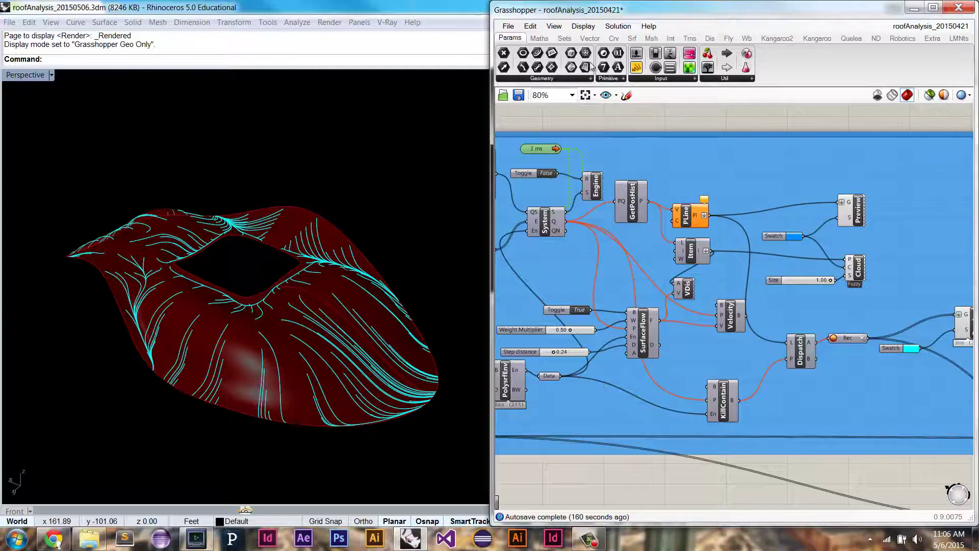
{"action": "left_click", "coordinate": [550, 173]}
Step: Enable the disabled group of curve-analysis components running from DivLength and Srf CP through ReMap
{"action": "right_click_drag", "start_coordinate": [823, 317], "coordinate": [677, 253]}
{"action": "right_click_drag", "start_coordinate": [890, 313], "coordinate": [669, 256]}
{"action": "scroll", "coordinate": [670, 255], "scroll_direction": "down", "scroll_amount": 1}
{"action": "right_click_drag", "start_coordinate": [745, 275], "coordinate": [674, 265]}
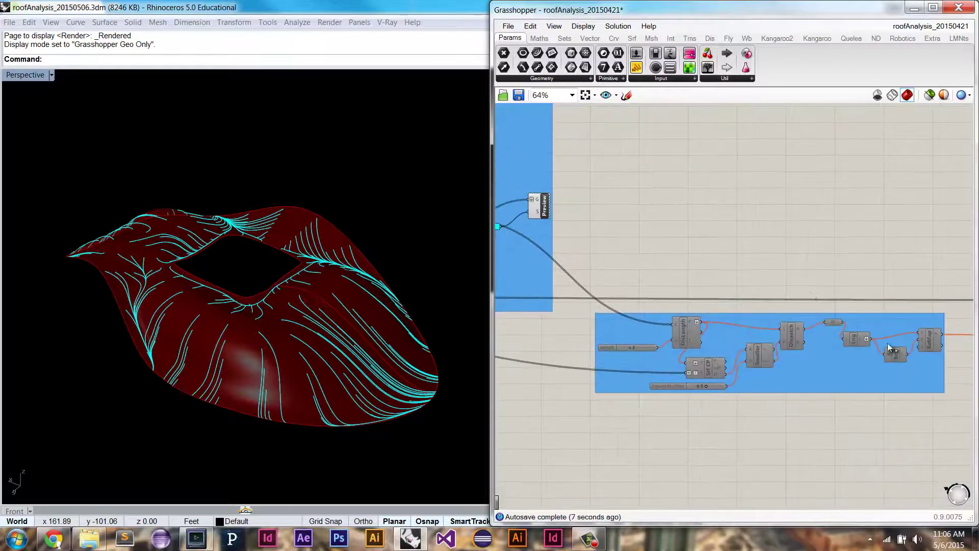
{"action": "left_click_drag", "start_coordinate": [953, 406], "coordinate": [571, 254]}
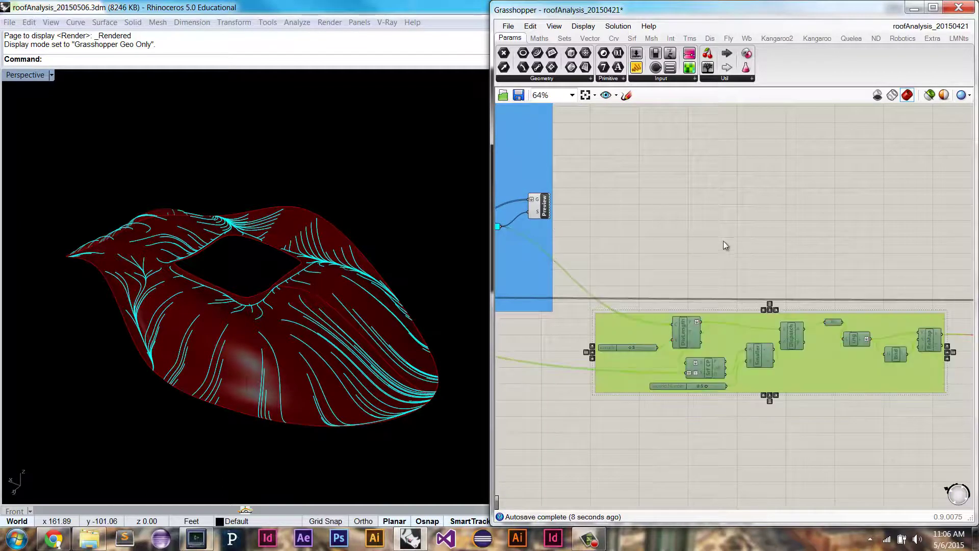
{"action": "right_click", "coordinate": [725, 244]}
{"action": "left_click", "coordinate": [762, 279]}
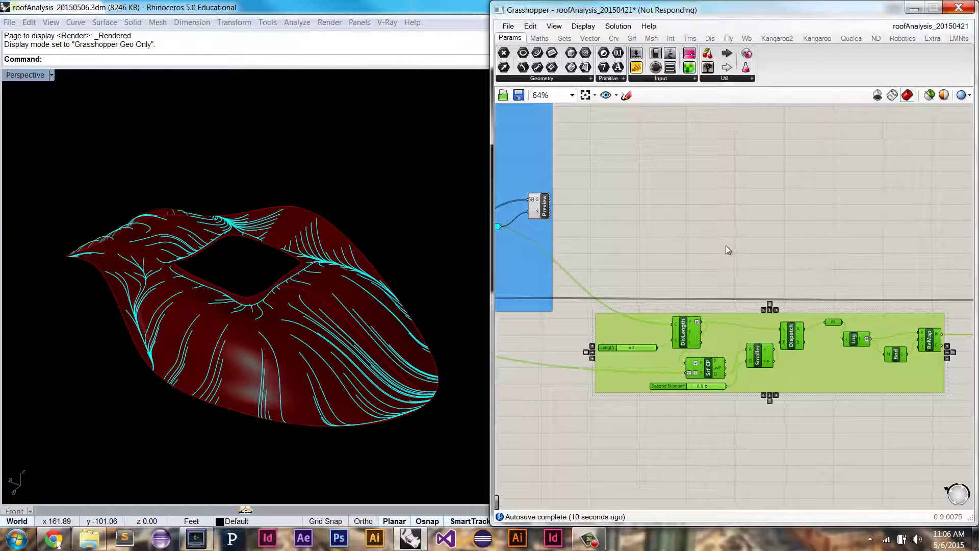
Step: Enable the gradient, its preview component and the parameters connected around them
{"action": "right_click_drag", "start_coordinate": [865, 294], "coordinate": [788, 294]}
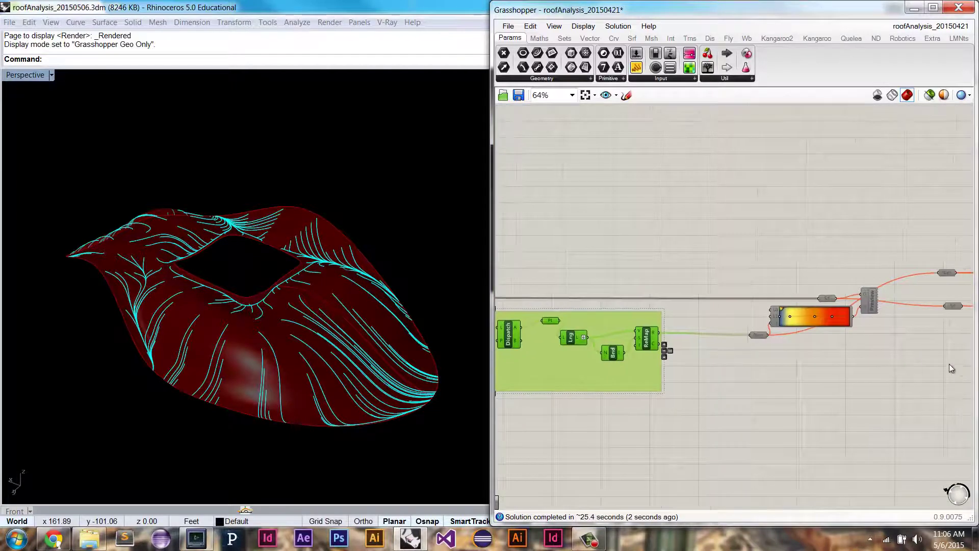
{"action": "left_click_drag", "start_coordinate": [957, 391], "coordinate": [738, 235]}
{"action": "right_click", "coordinate": [784, 210]}
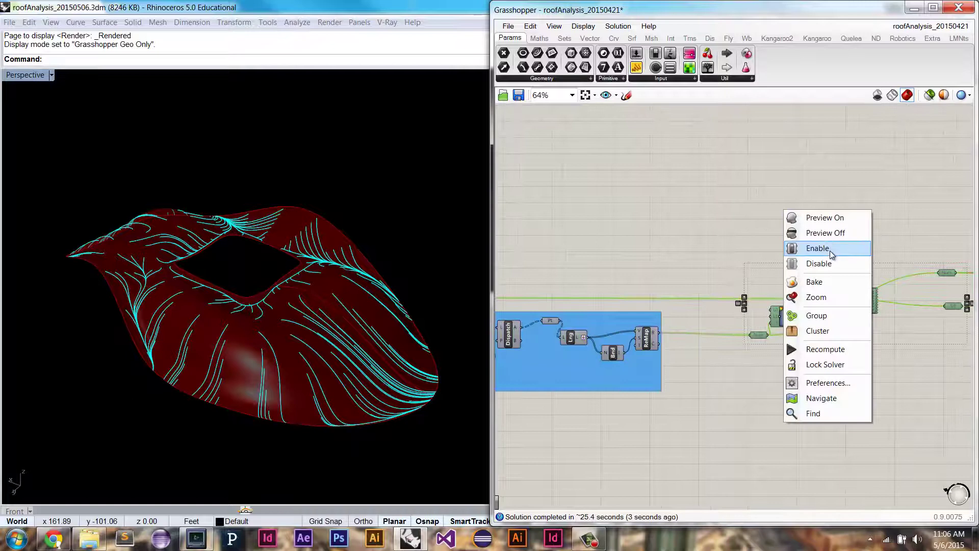
{"action": "left_click", "coordinate": [830, 250]}
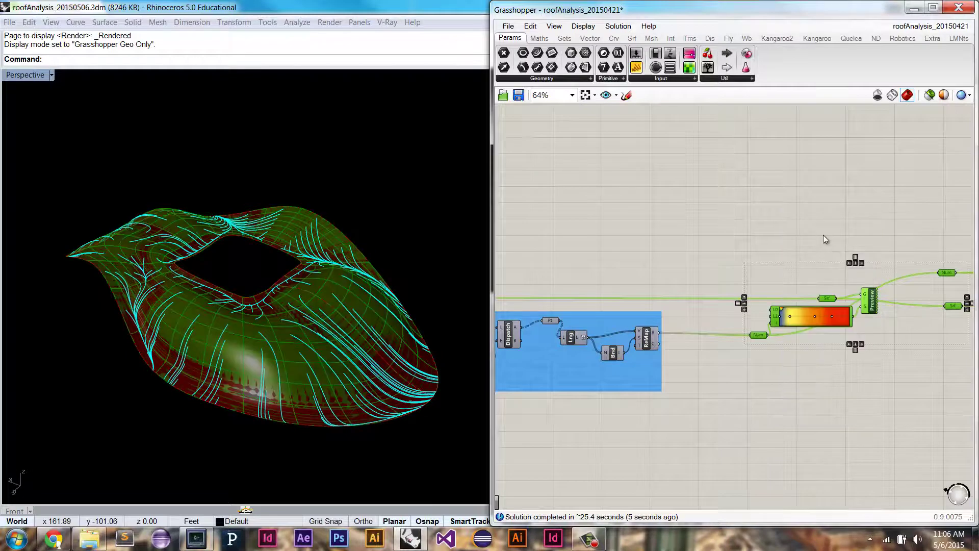
{"action": "left_click", "coordinate": [680, 245]}
Step: Turn off the preview of the Srf parameter below the U Count and V Count sliders
{"action": "right_click_drag", "start_coordinate": [679, 245], "coordinate": [948, 248]}
{"action": "right_click_drag", "start_coordinate": [594, 242], "coordinate": [863, 242]}
{"action": "scroll", "coordinate": [862, 241], "scroll_direction": "down", "scroll_amount": 2}
{"action": "right_click_drag", "start_coordinate": [702, 247], "coordinate": [894, 247]}
{"action": "scroll", "coordinate": [665, 215], "scroll_direction": "up", "scroll_amount": 4}
{"action": "right_click", "coordinate": [671, 206]}
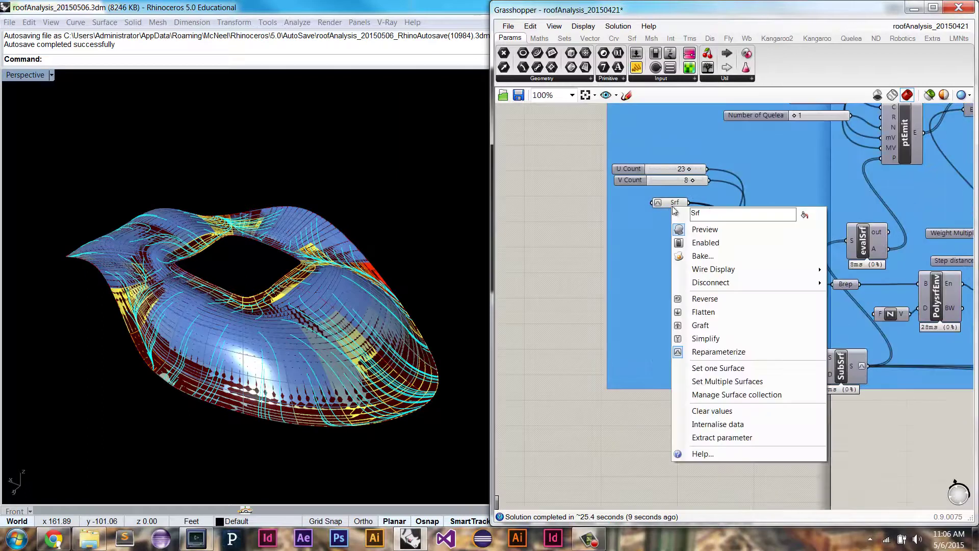
{"action": "left_click", "coordinate": [716, 230]}
Step: Examine the colour-graded roof panels and the flow curves on the surface from different angles
{"action": "right_click_drag", "start_coordinate": [821, 278], "coordinate": [656, 272]}
{"action": "scroll", "coordinate": [656, 272], "scroll_direction": "down", "scroll_amount": 2}
{"action": "right_click_drag", "start_coordinate": [907, 284], "coordinate": [666, 275]}
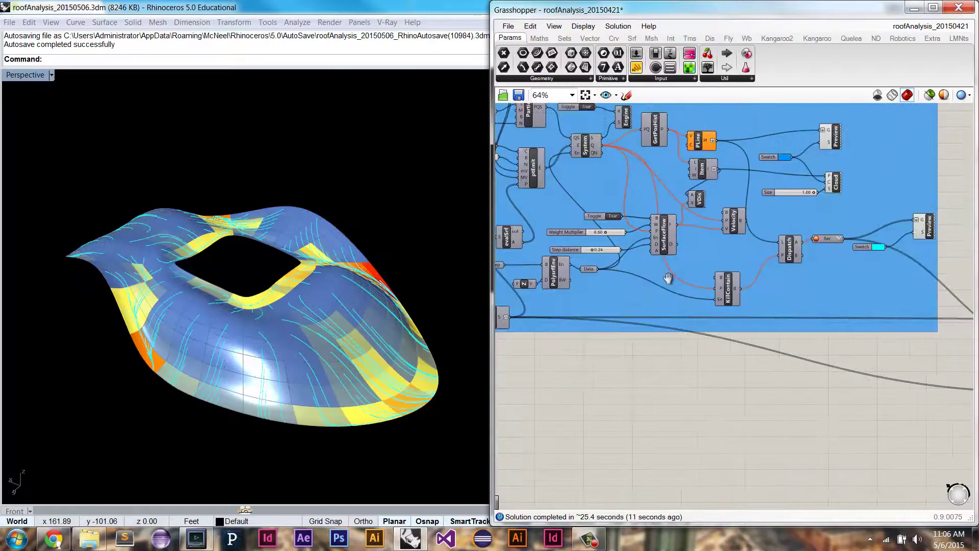
{"action": "right_click_drag", "start_coordinate": [264, 291], "coordinate": [383, 274]}
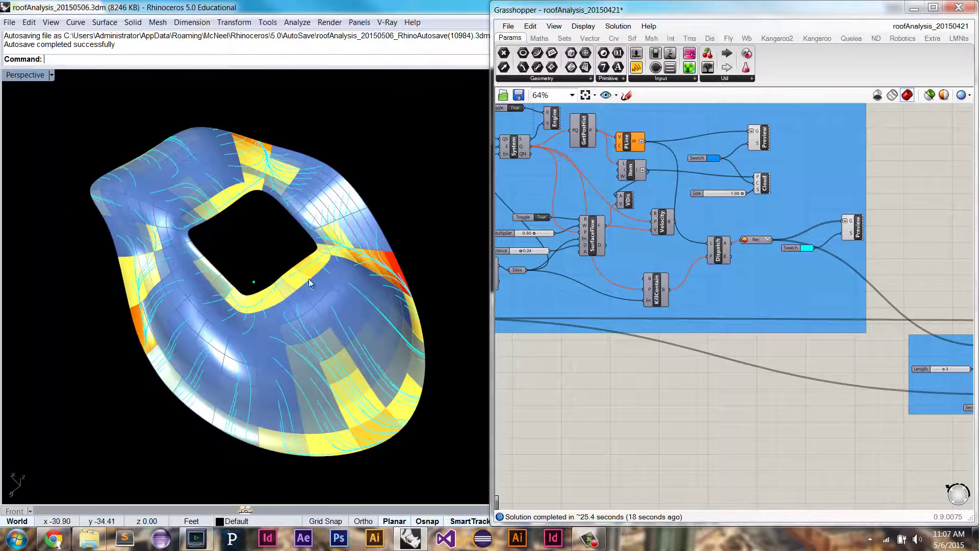
{"action": "right_click_drag", "start_coordinate": [301, 286], "coordinate": [312, 317]}
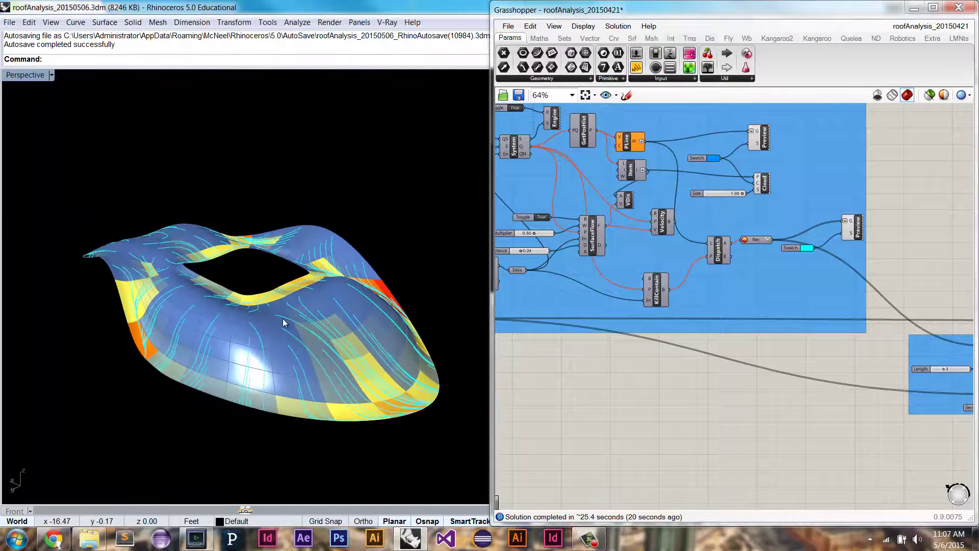
Step: Enable the whole group of disabled branching-agent simulation components together with the preview and swatch beside it
{"action": "right_click_drag", "start_coordinate": [673, 351], "coordinate": [425, 338]}
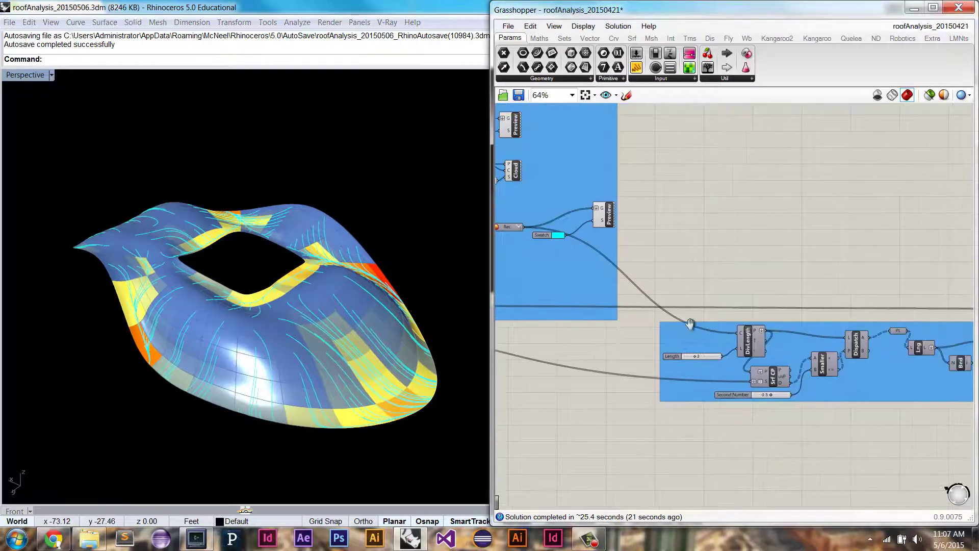
{"action": "right_click_drag", "start_coordinate": [690, 323], "coordinate": [479, 323]}
{"action": "right_click_drag", "start_coordinate": [913, 320], "coordinate": [683, 323]}
{"action": "right_click_drag", "start_coordinate": [817, 310], "coordinate": [644, 307]}
{"action": "right_click_drag", "start_coordinate": [743, 310], "coordinate": [631, 307]}
{"action": "scroll", "coordinate": [631, 307], "scroll_direction": "down", "scroll_amount": 1}
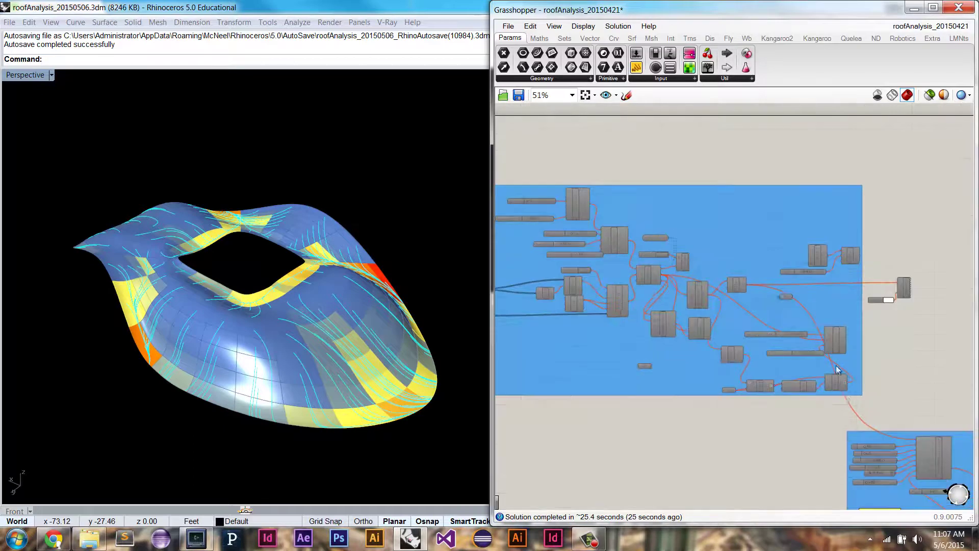
{"action": "right_click_drag", "start_coordinate": [873, 395], "coordinate": [910, 390]}
{"action": "left_click_drag", "start_coordinate": [942, 393], "coordinate": [626, 145]}
{"action": "right_click", "coordinate": [628, 146]}
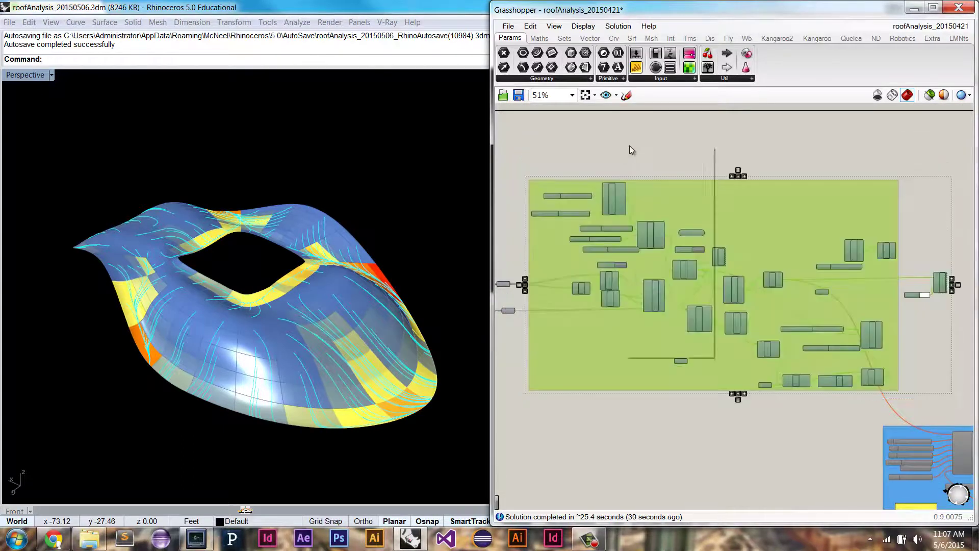
{"action": "left_click", "coordinate": [669, 184]}
{"action": "left_click", "coordinate": [678, 149]}
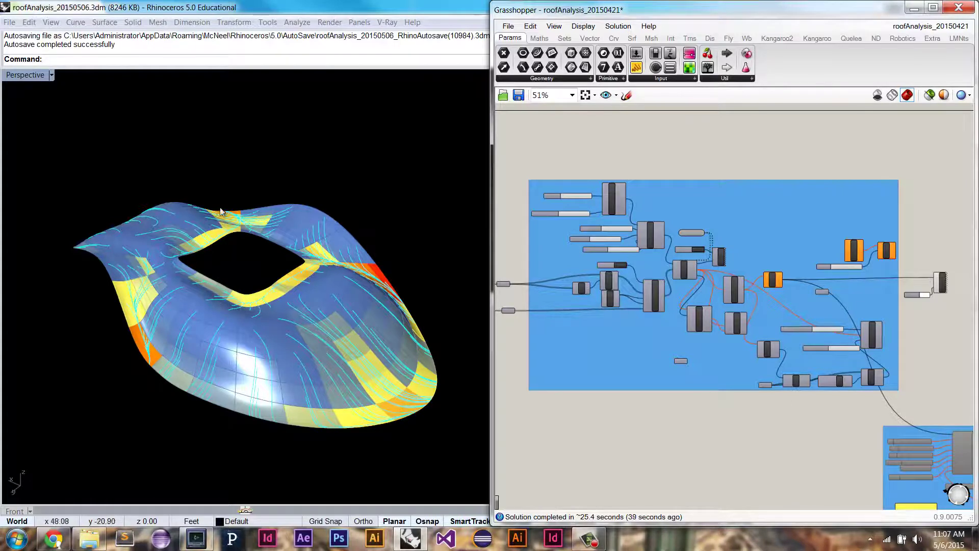
Step: Start the branching simulation by setting the toggle of its Engine component to False
{"action": "scroll", "coordinate": [680, 253], "scroll_direction": "up", "scroll_amount": 2}
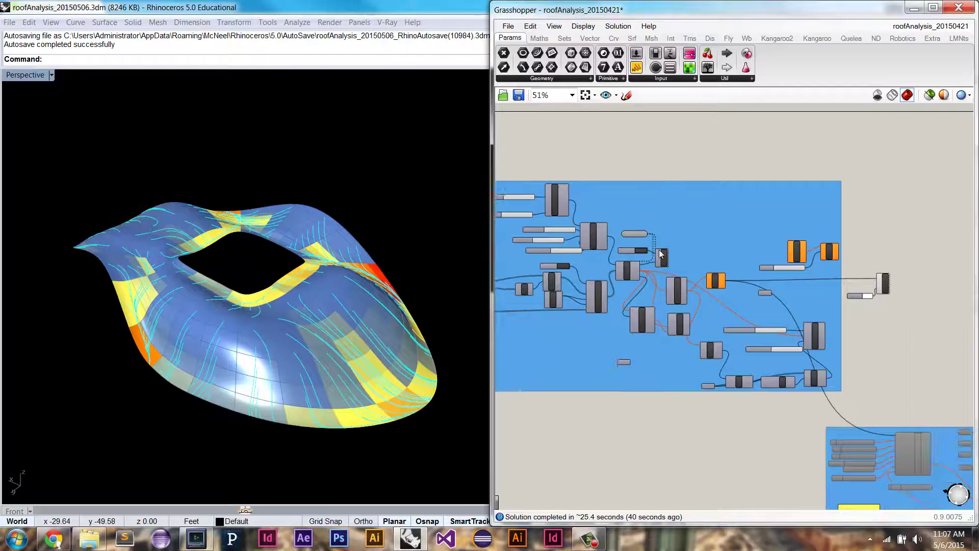
{"action": "scroll", "coordinate": [640, 257], "scroll_direction": "up", "scroll_amount": 3}
{"action": "double_click", "coordinate": [637, 253]}
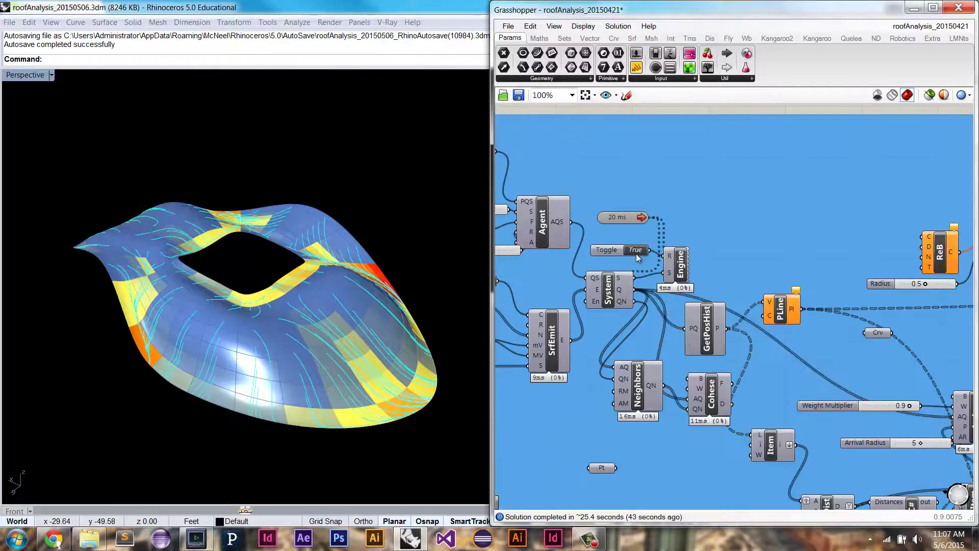
{"action": "right_click_drag", "start_coordinate": [327, 282], "coordinate": [194, 265]}
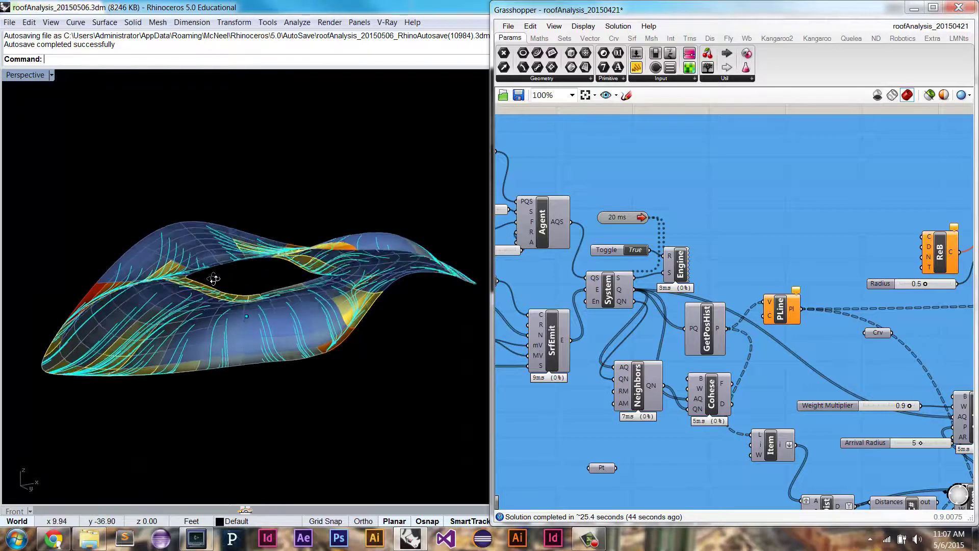
{"action": "double_click", "coordinate": [636, 250]}
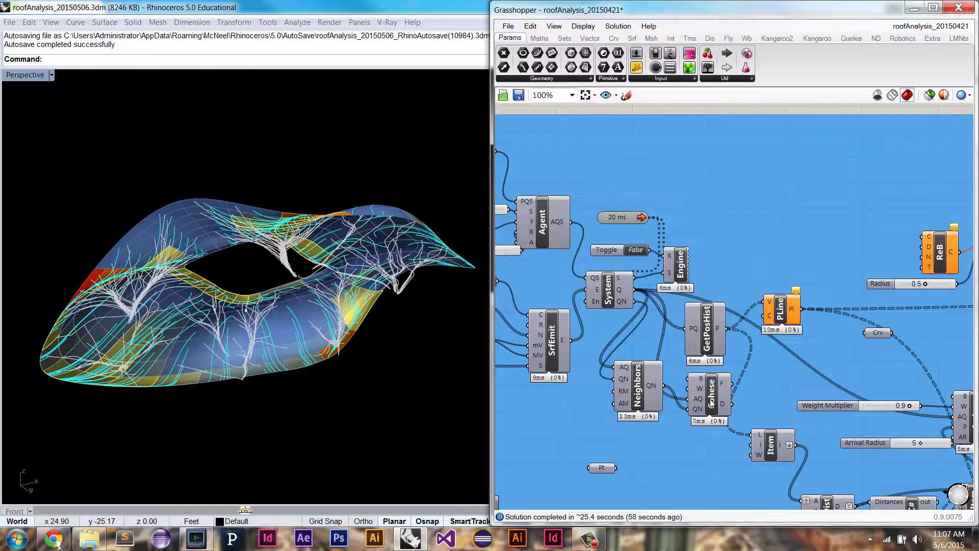
Step: Let the branches grow, and disable the 20 ms timer that drives the Engine
{"action": "right_click_drag", "start_coordinate": [813, 356], "coordinate": [760, 330]}
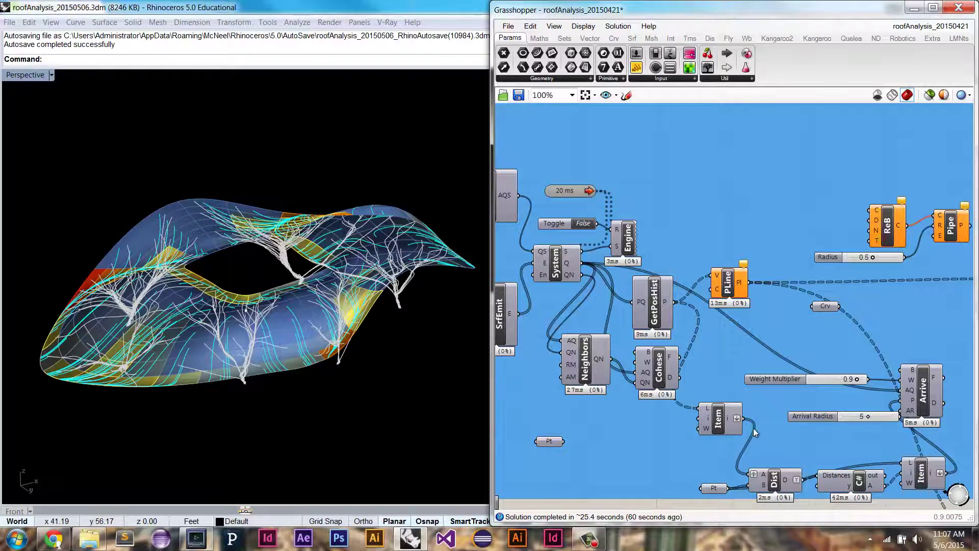
{"action": "left_click", "coordinate": [576, 190]}
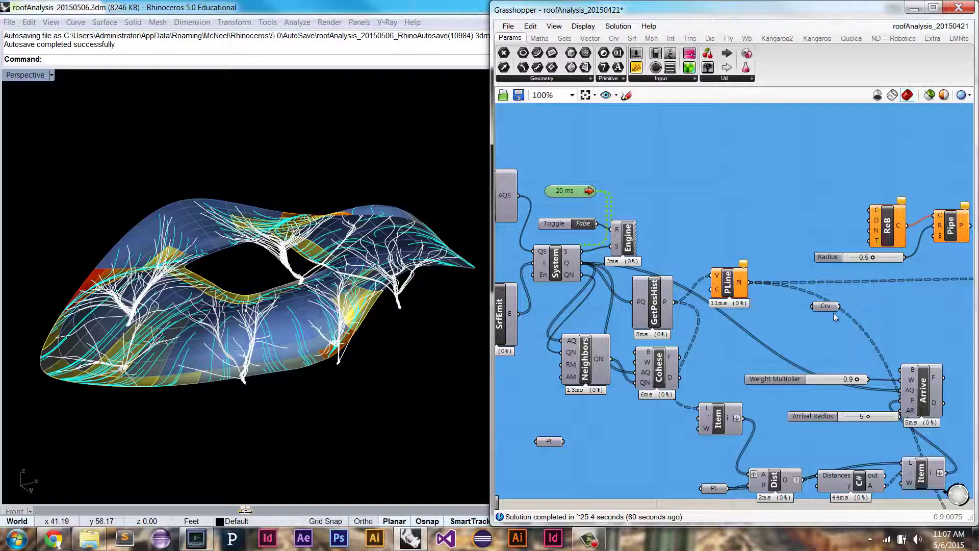
{"action": "key", "text": "ctrl+e"}
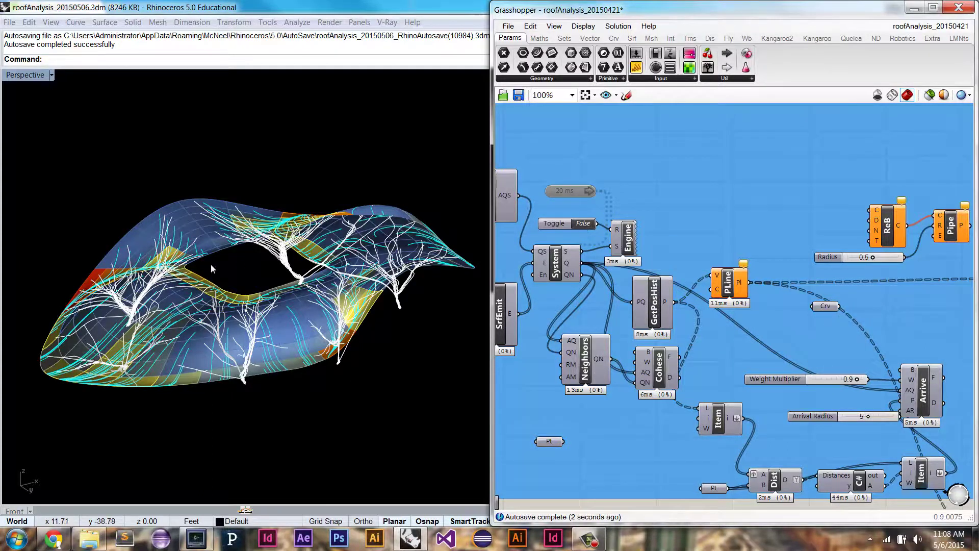
Step: Enable the meshing group containing the geometry wrapper, wbLaplace, wbLoop and Preview components
{"action": "right_click_drag", "start_coordinate": [210, 264], "coordinate": [232, 291]}
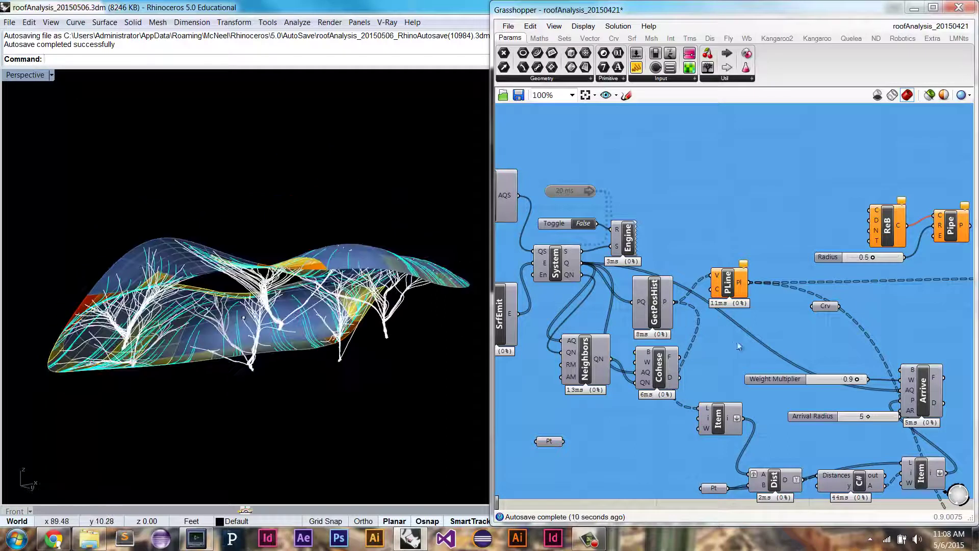
{"action": "right_click_drag", "start_coordinate": [755, 323], "coordinate": [564, 289]}
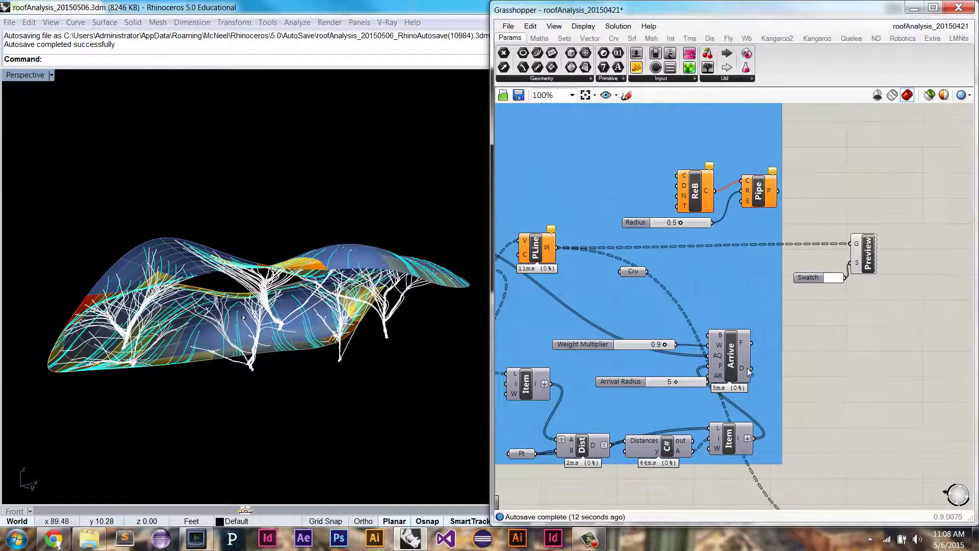
{"action": "right_click_drag", "start_coordinate": [750, 367], "coordinate": [669, 339]}
{"action": "scroll", "coordinate": [725, 328], "scroll_direction": "down", "scroll_amount": 1}
{"action": "scroll", "coordinate": [730, 327], "scroll_direction": "down", "scroll_amount": 1}
{"action": "right_click_drag", "start_coordinate": [859, 472], "coordinate": [770, 334]}
{"action": "mouse_move", "coordinate": [292, 330]}
{"action": "right_mouse_down"}
{"action": "mouse_move", "coordinate": [272, 348]}
{"action": "mouse_move", "coordinate": [284, 328]}
{"action": "right_mouse_up"}
{"action": "right_click_drag", "start_coordinate": [781, 361], "coordinate": [814, 326]}
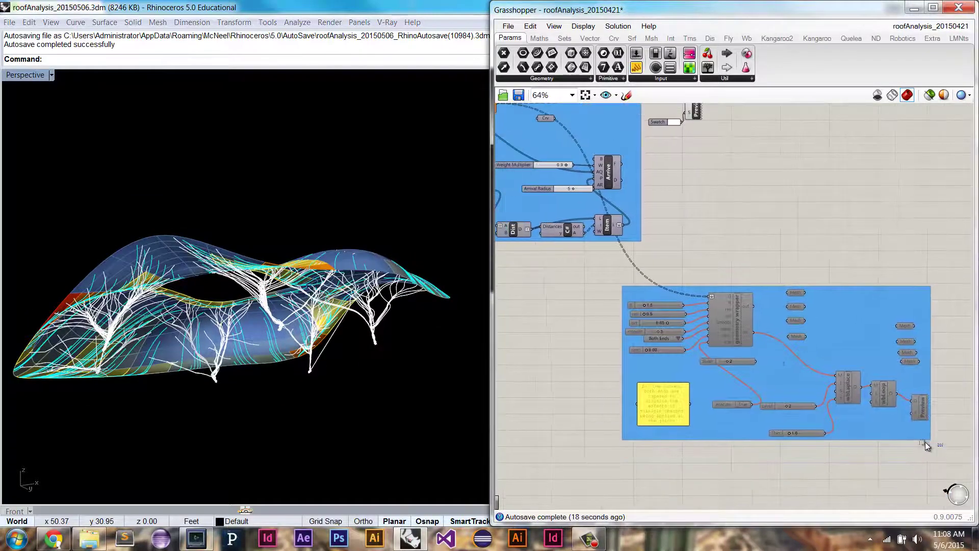
{"action": "left_click_drag", "start_coordinate": [922, 453], "coordinate": [608, 280]}
{"action": "right_click", "coordinate": [731, 247]}
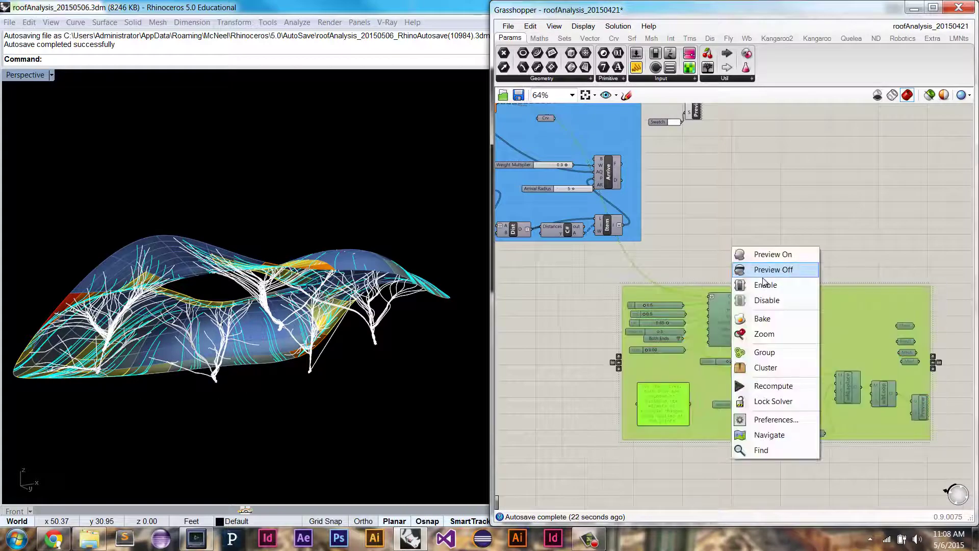
{"action": "left_click", "coordinate": [766, 283]}
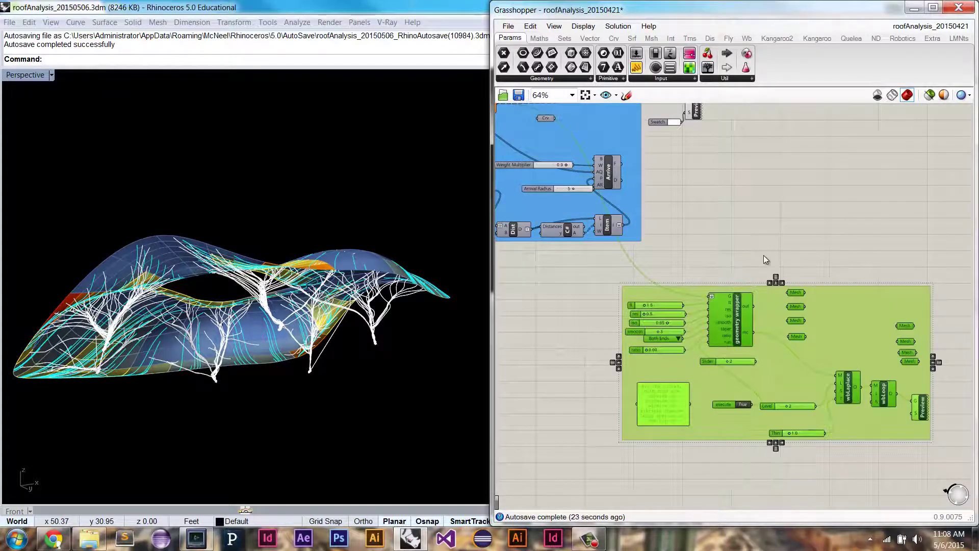
{"action": "left_click", "coordinate": [764, 241]}
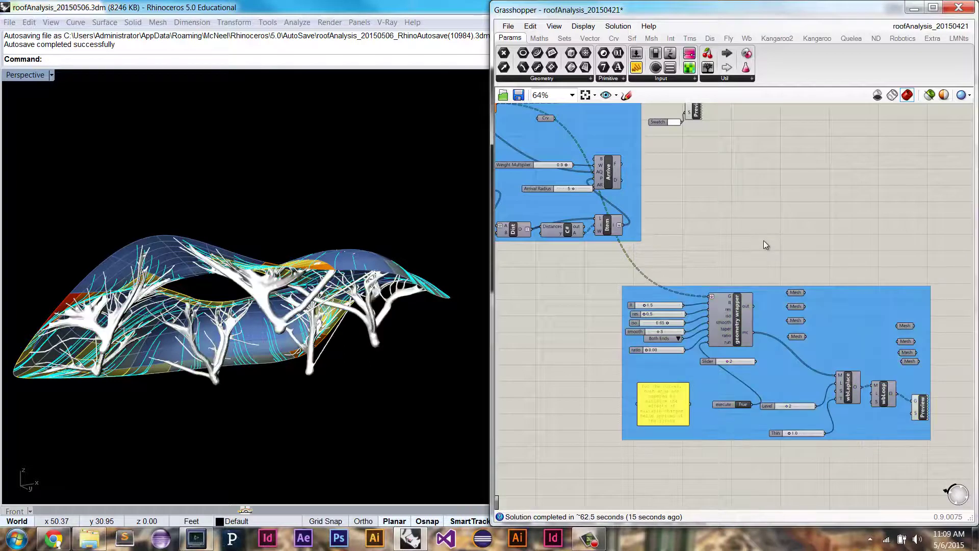
Step: Inspect the meshed tree-like columns beneath the roof up close, from the side and from below
{"action": "right_click_drag", "start_coordinate": [198, 349], "coordinate": [320, 336]}
{"action": "right_click_drag", "start_coordinate": [313, 306], "coordinate": [184, 350]}
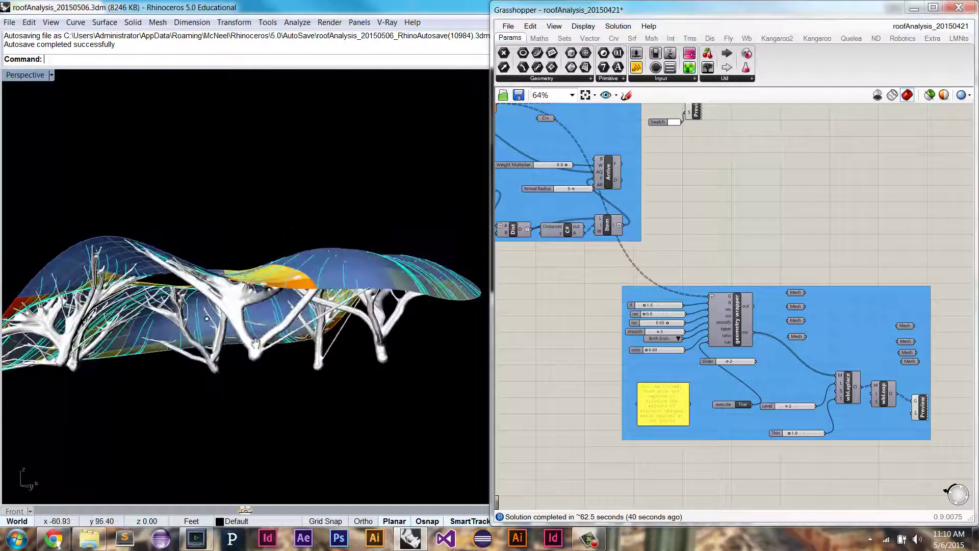
{"action": "right_click_drag", "start_coordinate": [255, 344], "coordinate": [282, 334], "text": "shift"}
{"action": "scroll", "coordinate": [256, 344], "scroll_direction": "up", "scroll_amount": 4}
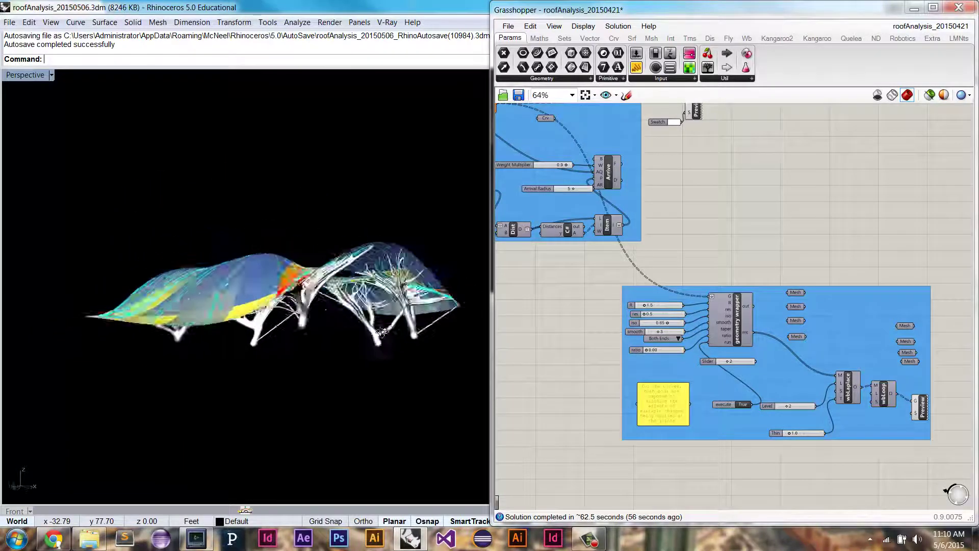
{"action": "right_click_drag", "start_coordinate": [458, 362], "coordinate": [97, 383]}
{"action": "right_click_drag", "start_coordinate": [93, 303], "coordinate": [80, 279]}
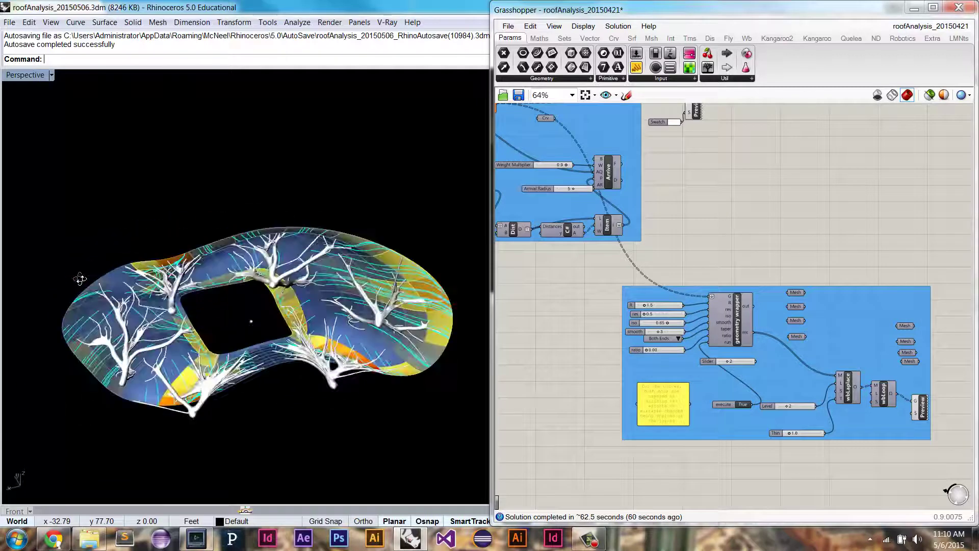